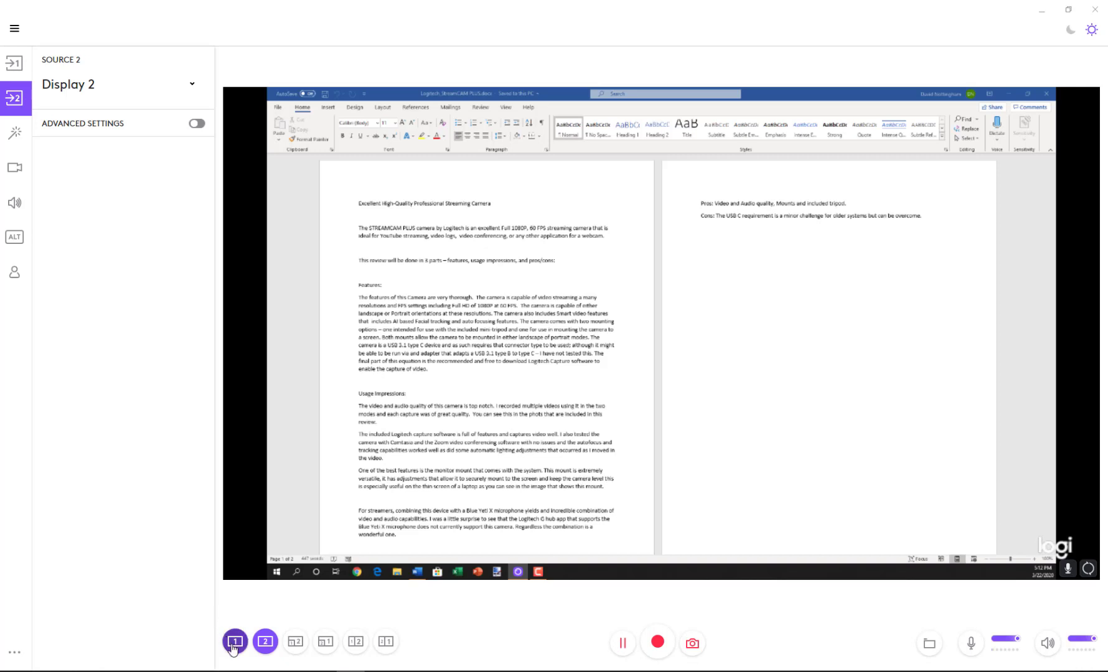
Try screen-and-webcam layouts 3 to 6, then settle on the webcam-only layout 1.
click(295, 645)
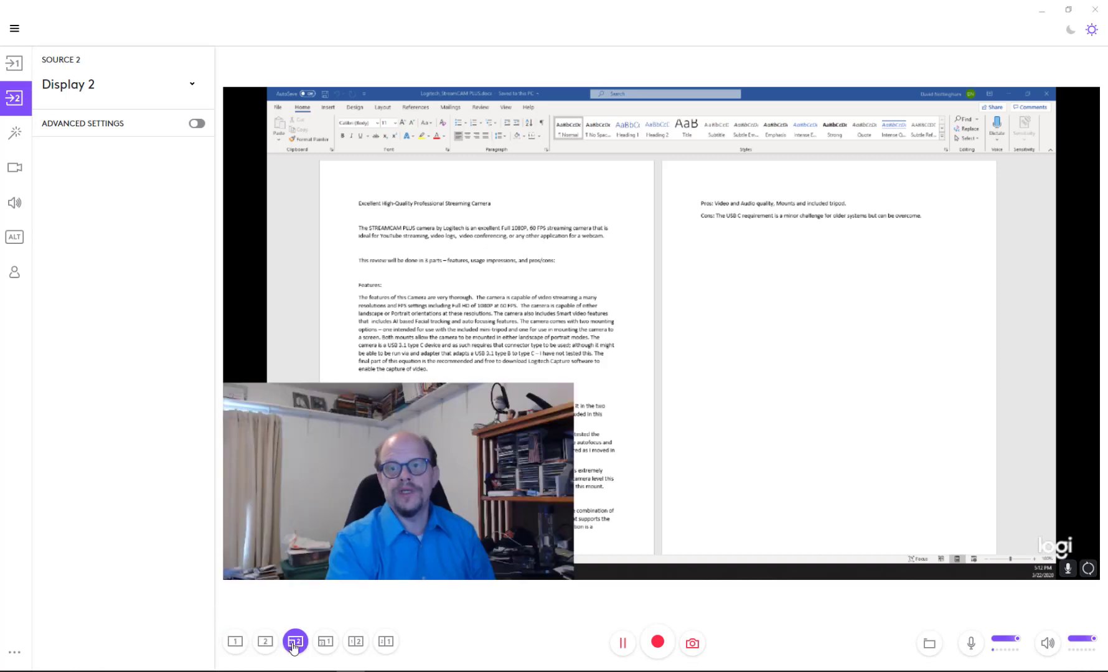
click(324, 643)
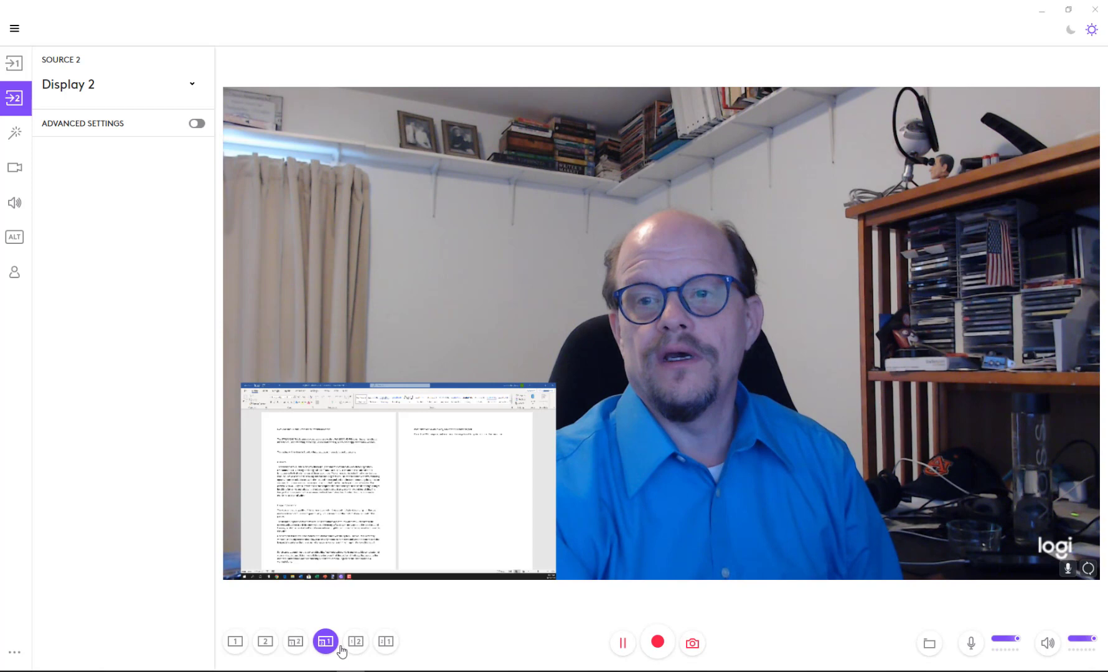
click(352, 647)
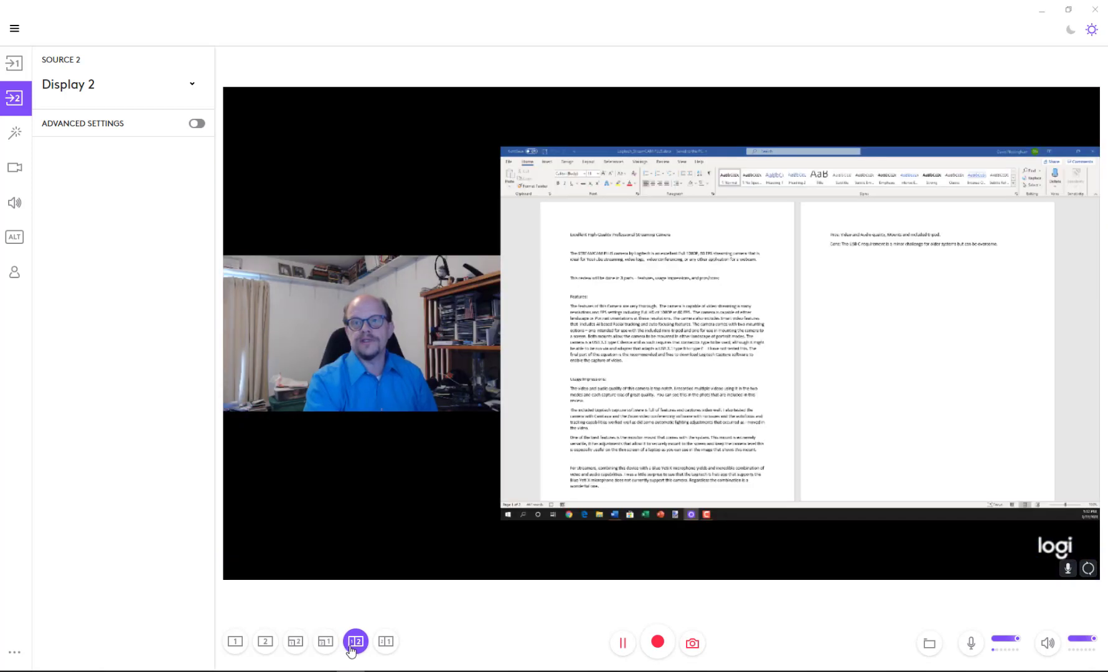
click(381, 645)
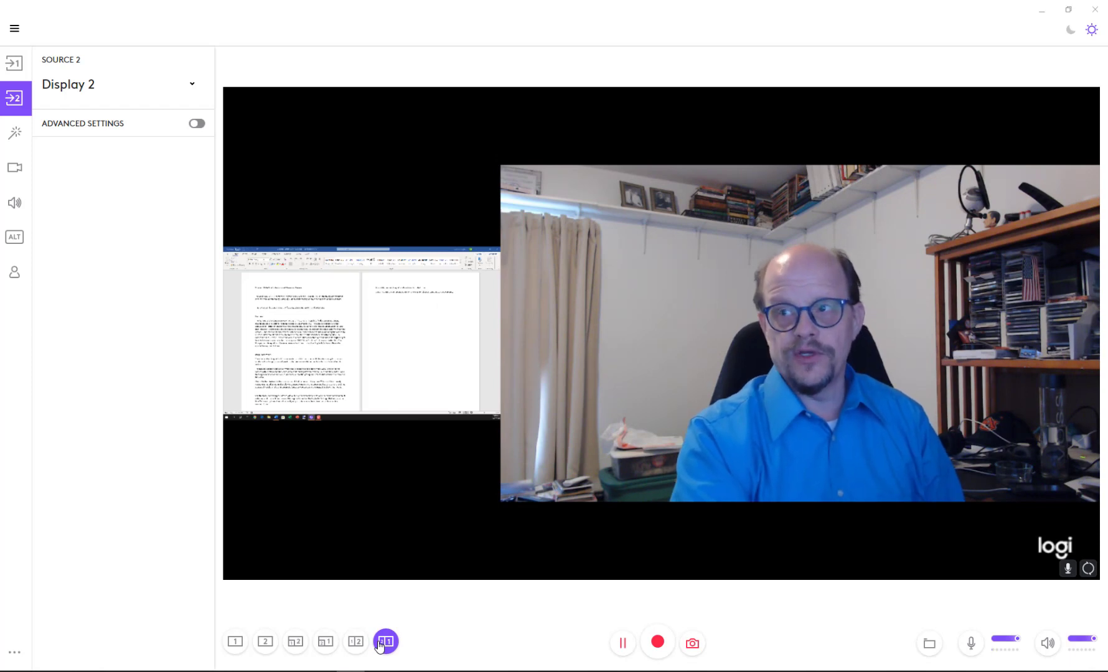
click(237, 643)
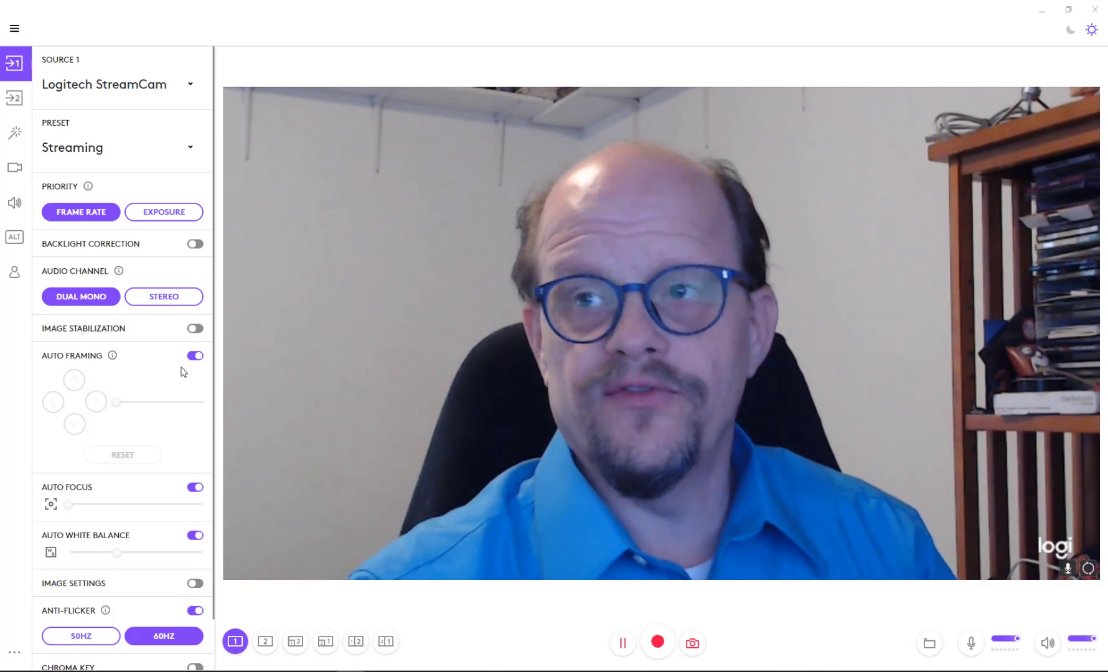
click(193, 357)
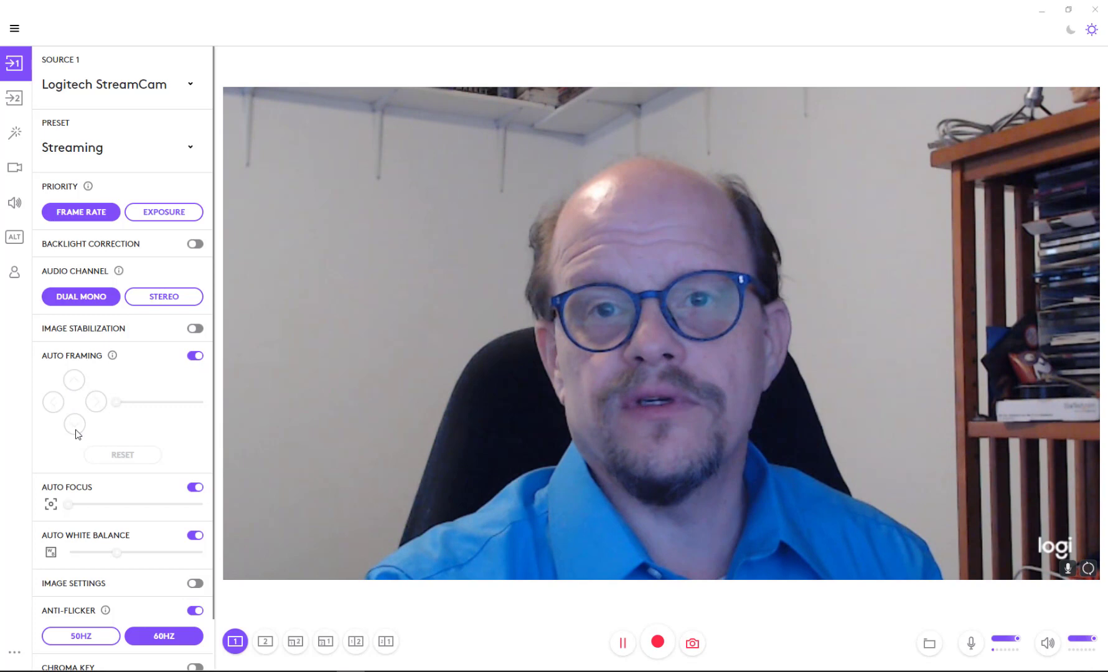
click(194, 356)
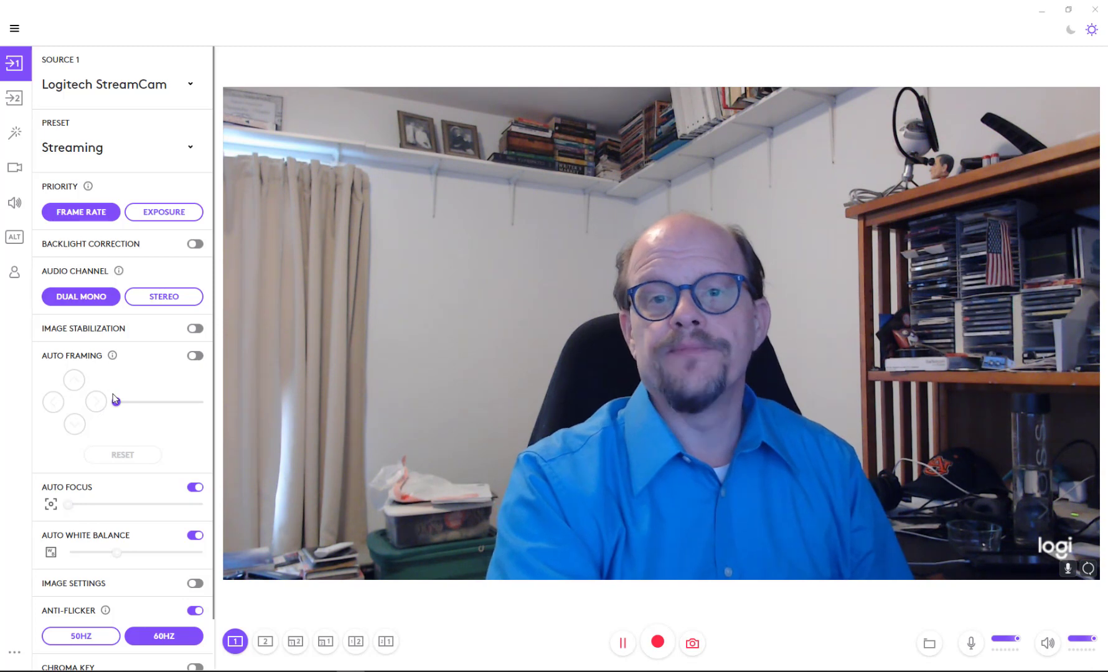
Check the Anti-Flicker info and switch the StreamCam's Chroma Key on, then off again.
scroll(113, 394, down, 1)
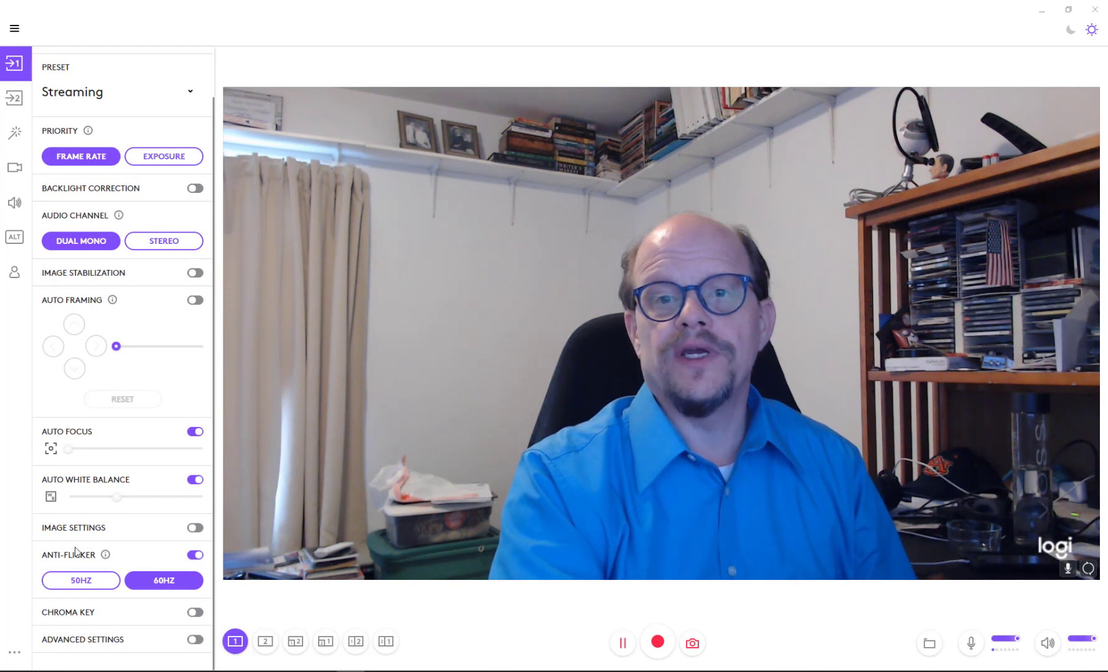
click(105, 556)
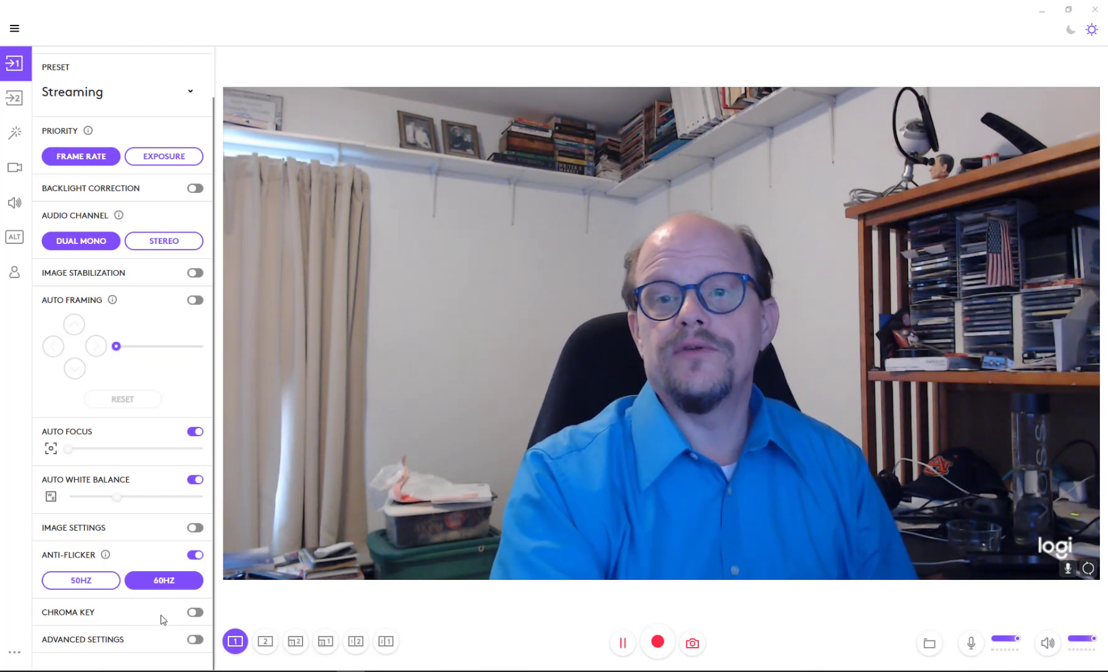
click(196, 613)
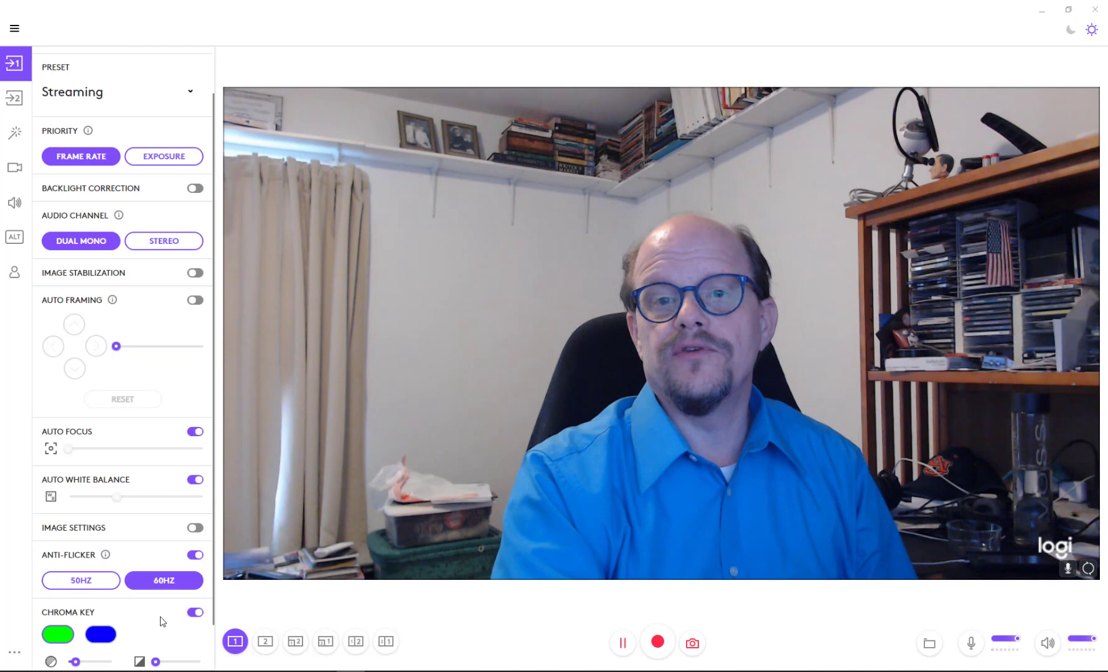
click(194, 613)
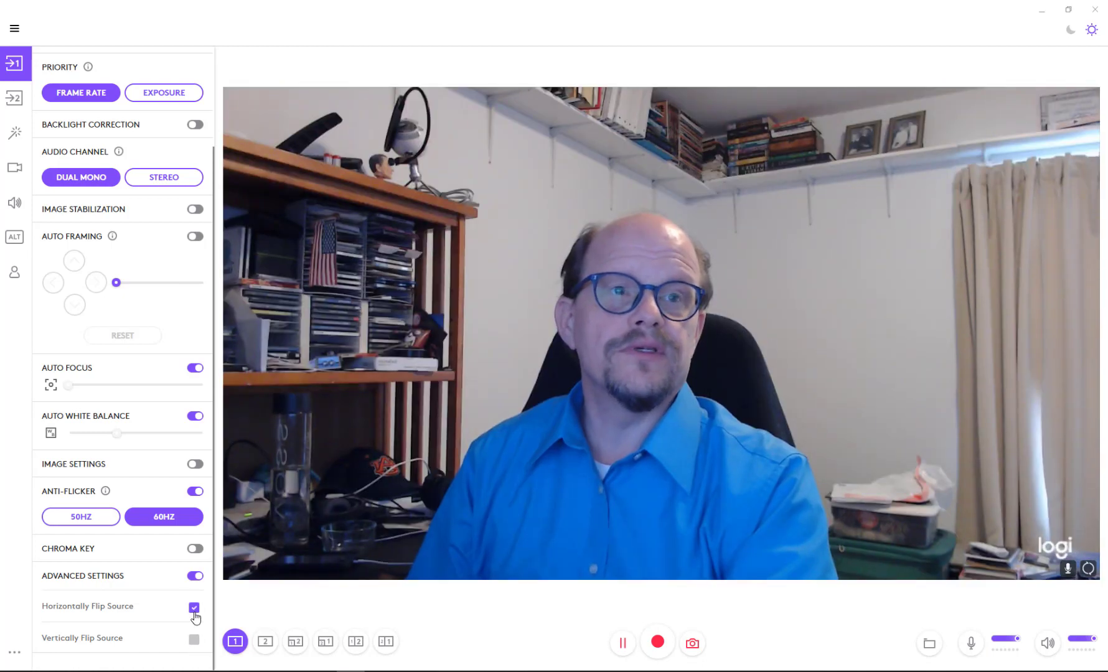
Clear the horizontal and vertical flips so the webcam picture is upright.
click(194, 608)
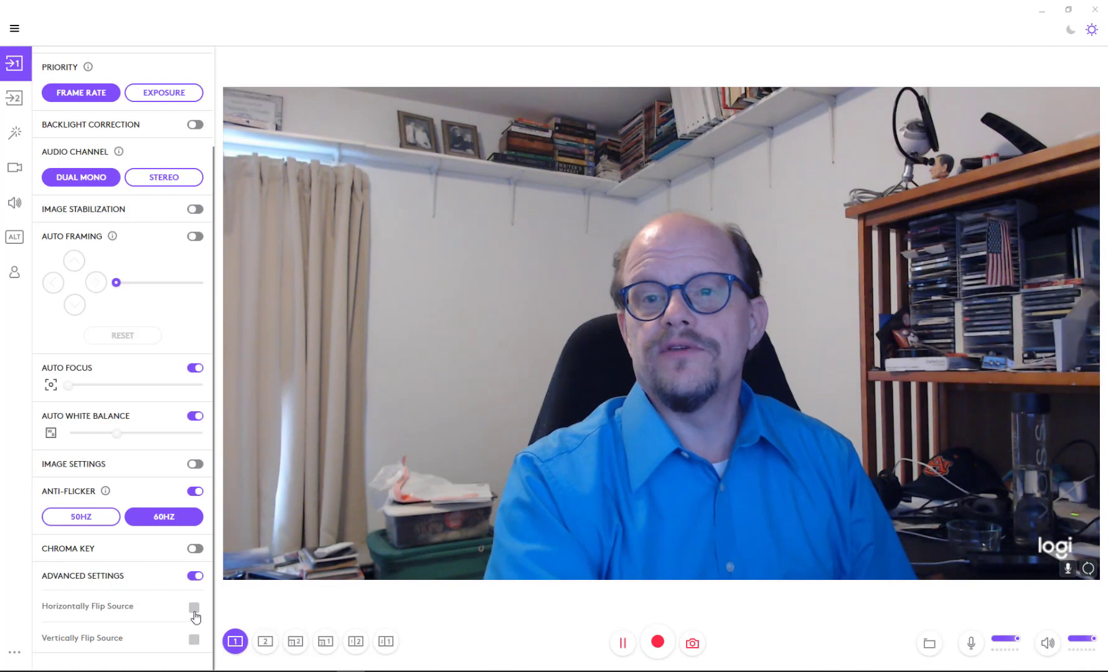
click(194, 607)
click(195, 641)
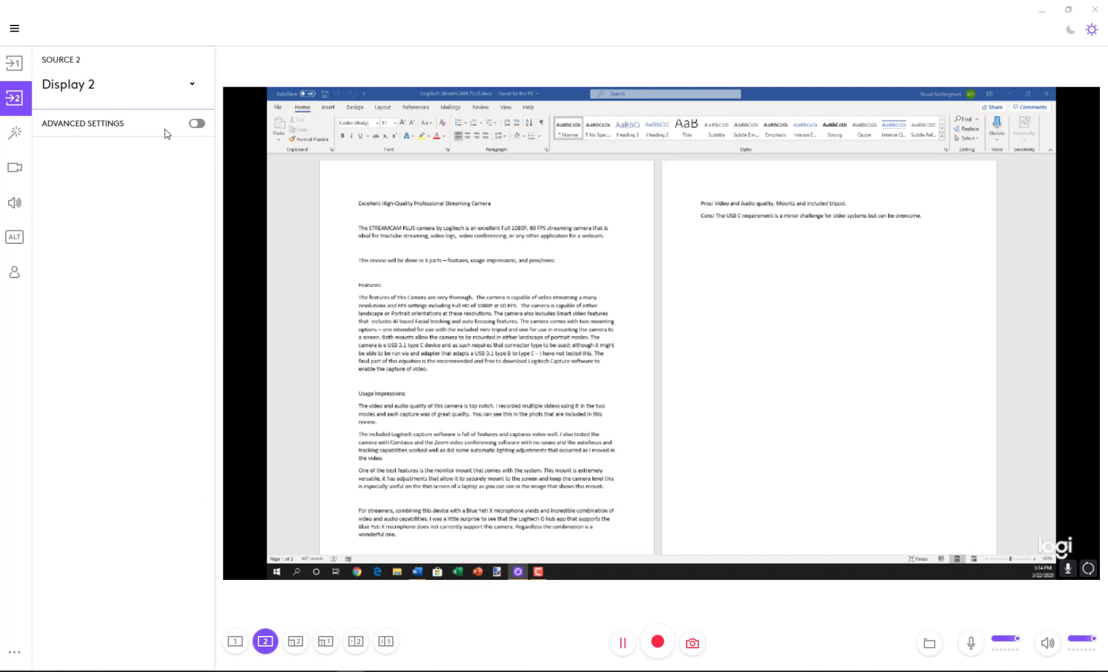
click(197, 123)
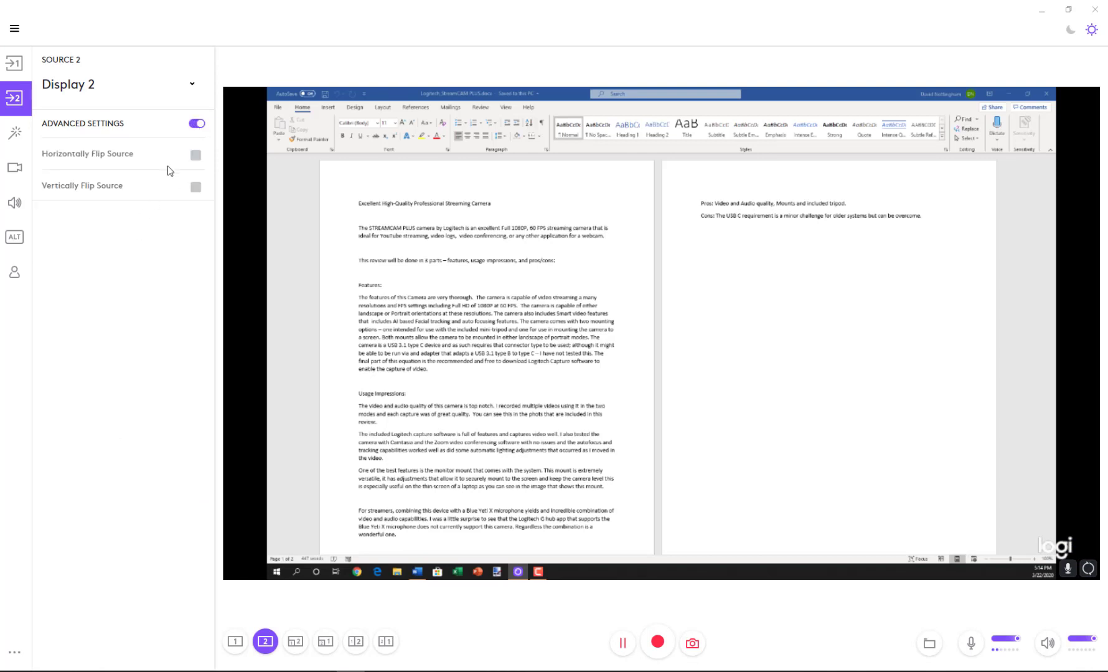
click(195, 123)
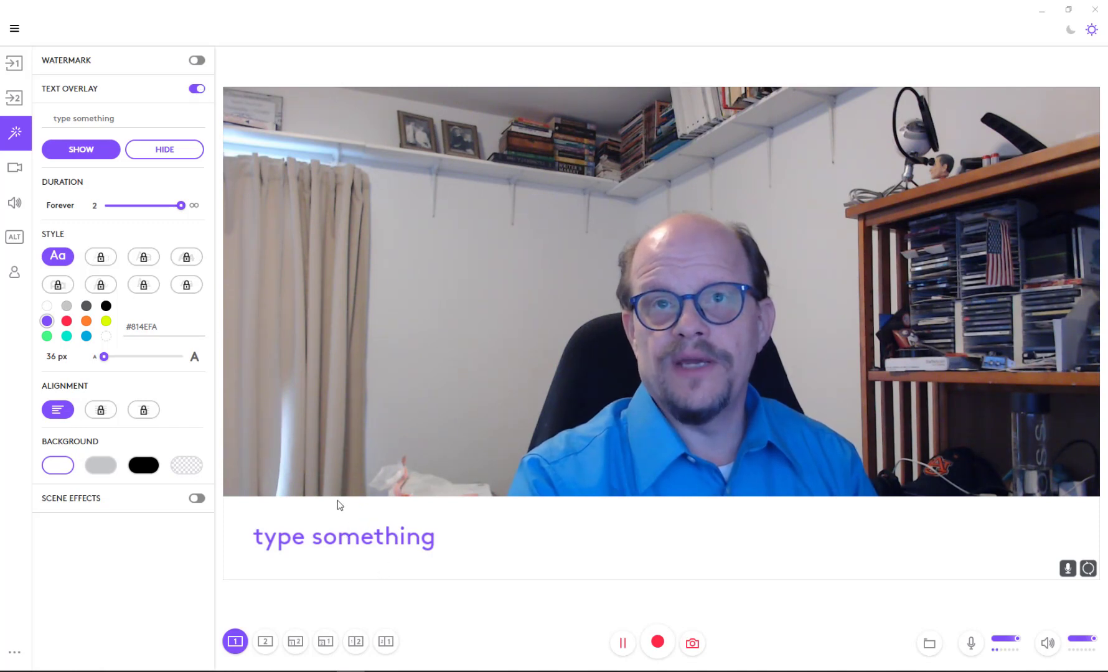
Switch off the text overlay on the webcam scene.
click(195, 91)
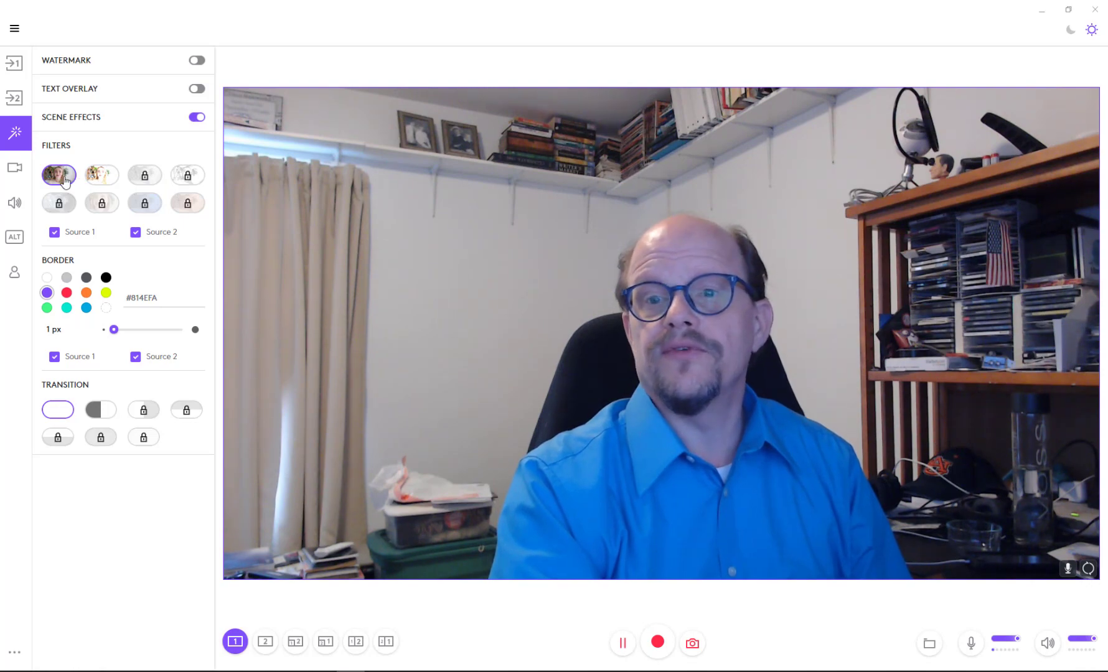
Try the second and a locked colour filter, turn scene effects off, and show recording settings.
click(101, 181)
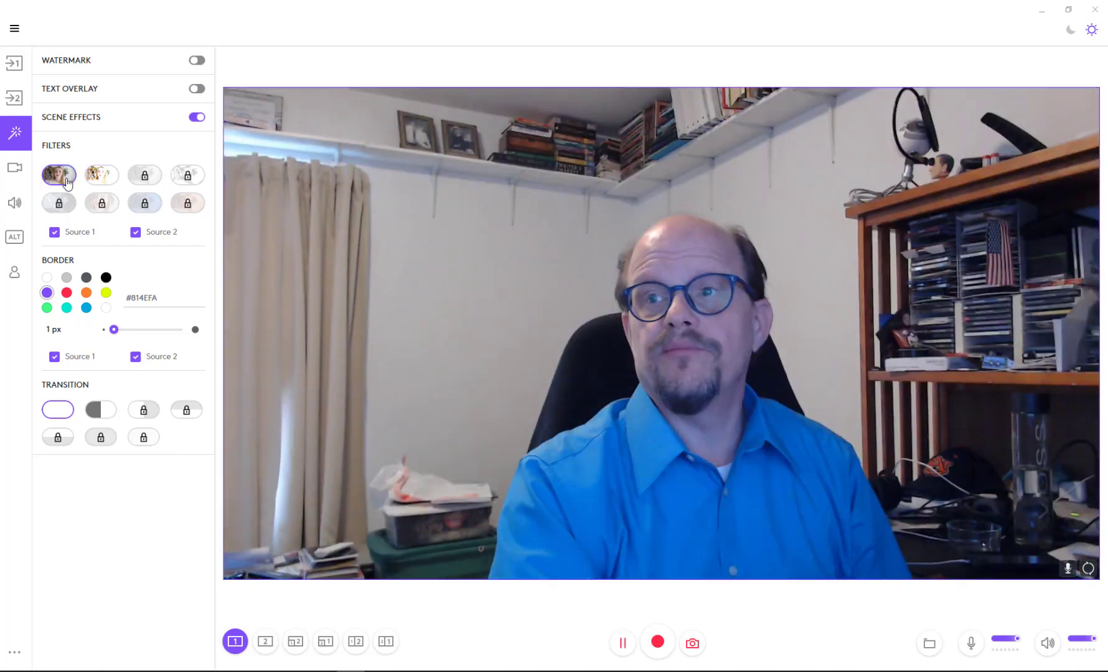
click(148, 180)
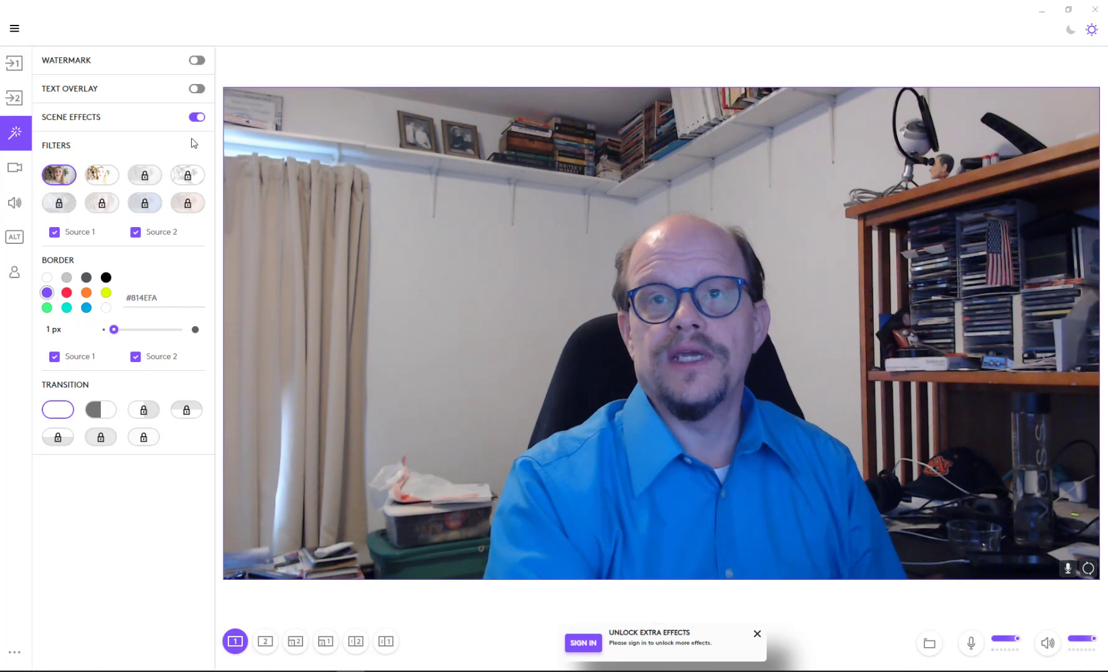
click(197, 118)
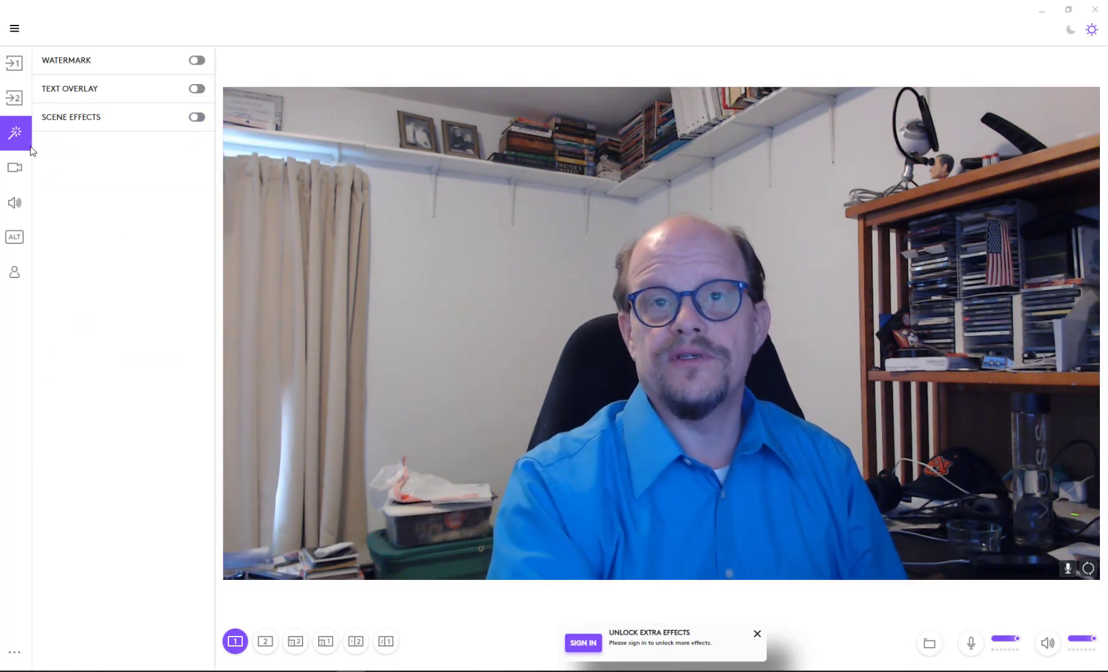
click(20, 177)
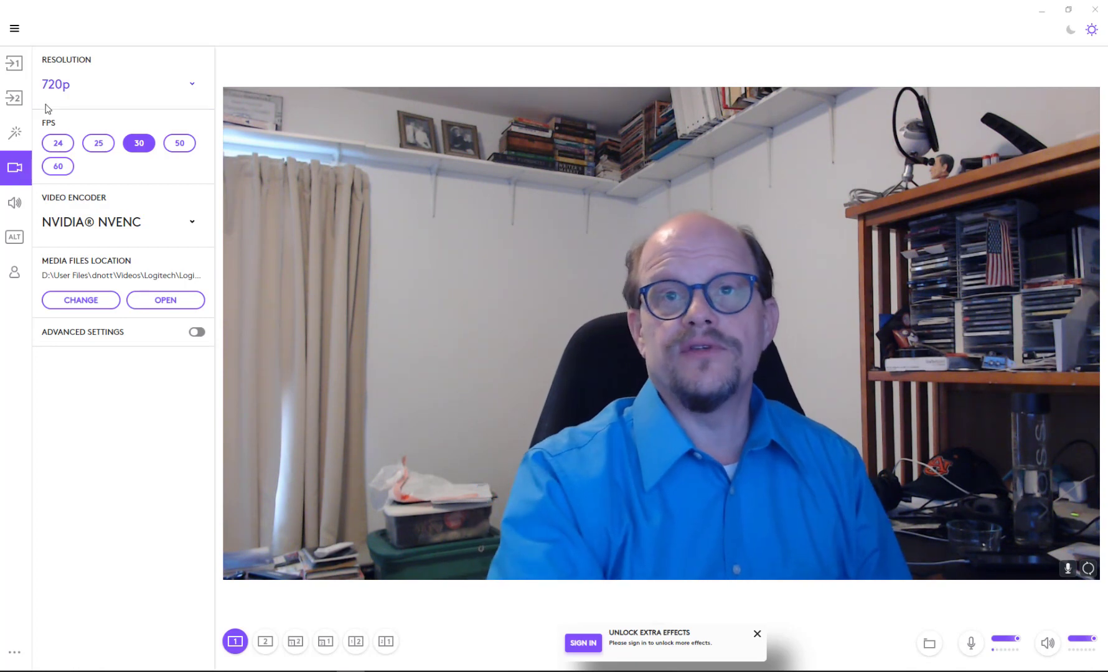
Review the resolution list and advanced recording options, keeping 720p, then show audio settings.
click(190, 87)
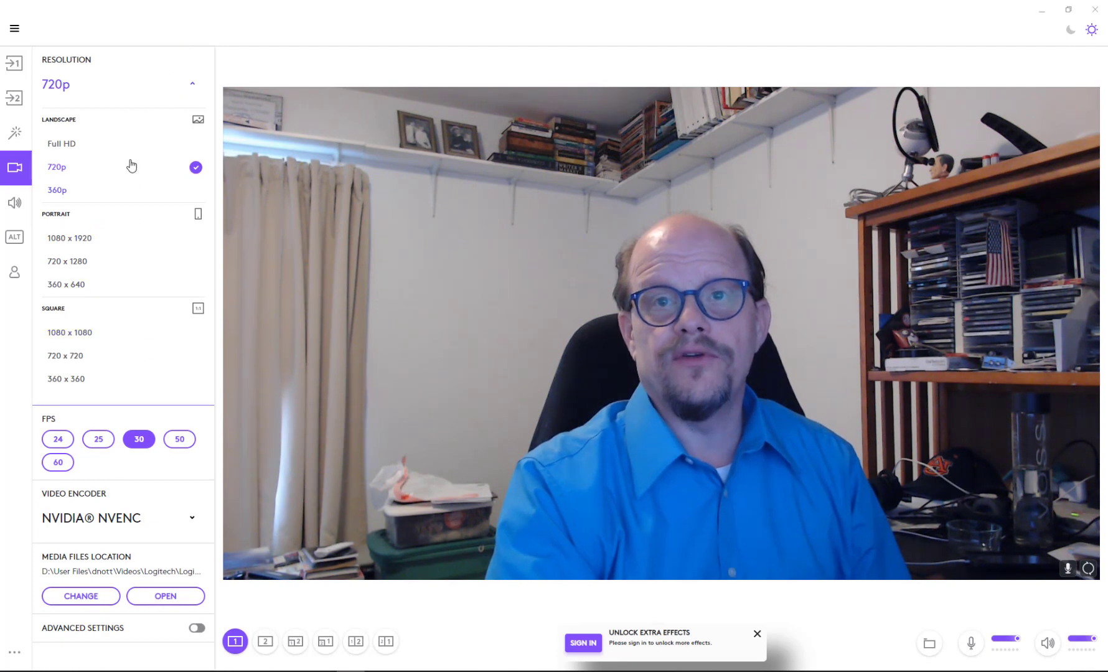
click(195, 87)
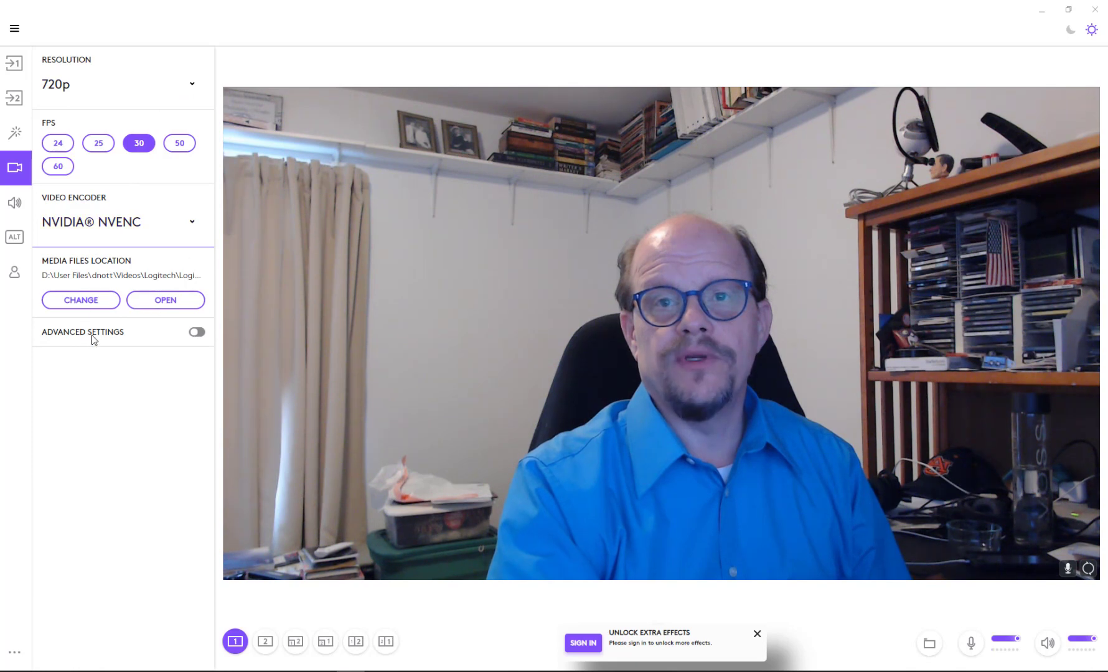
click(198, 333)
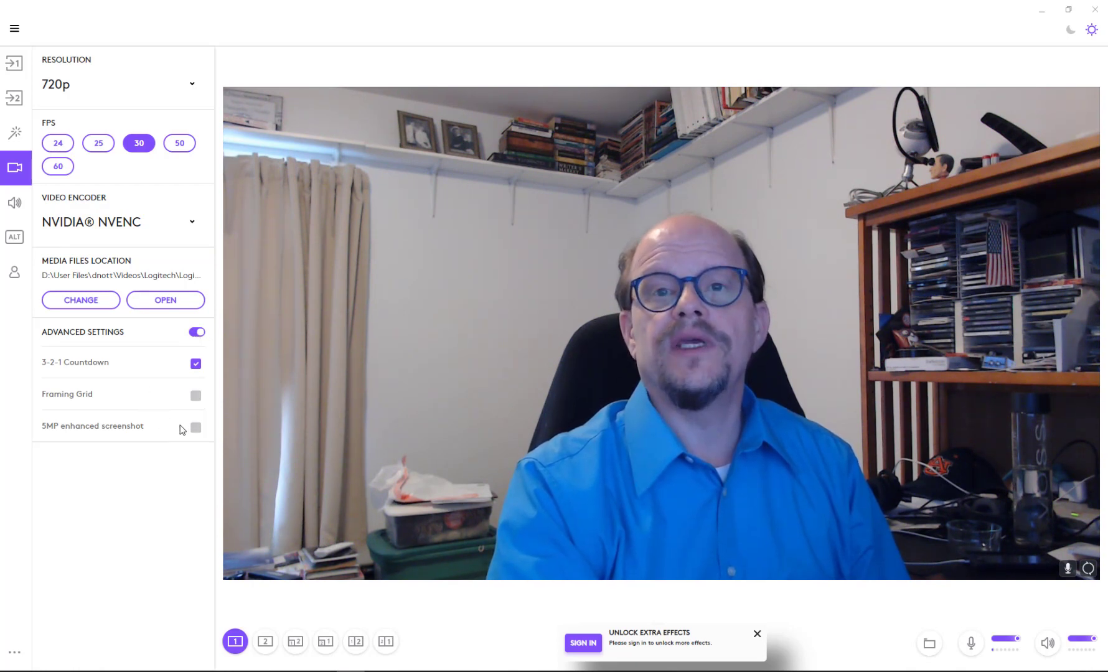
click(196, 333)
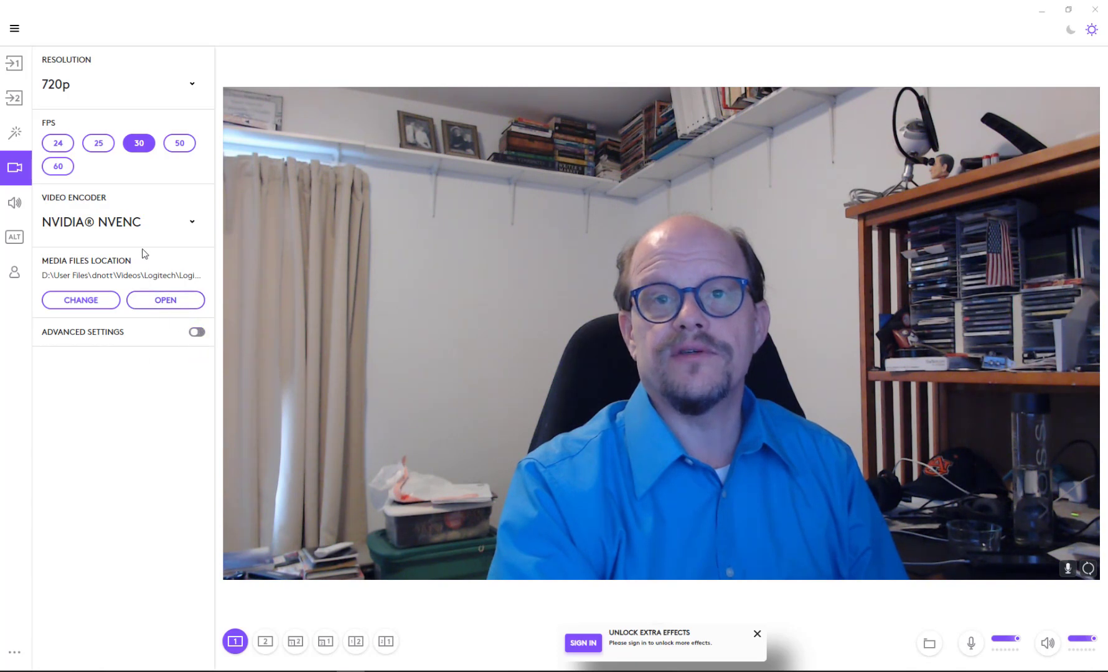
click(15, 204)
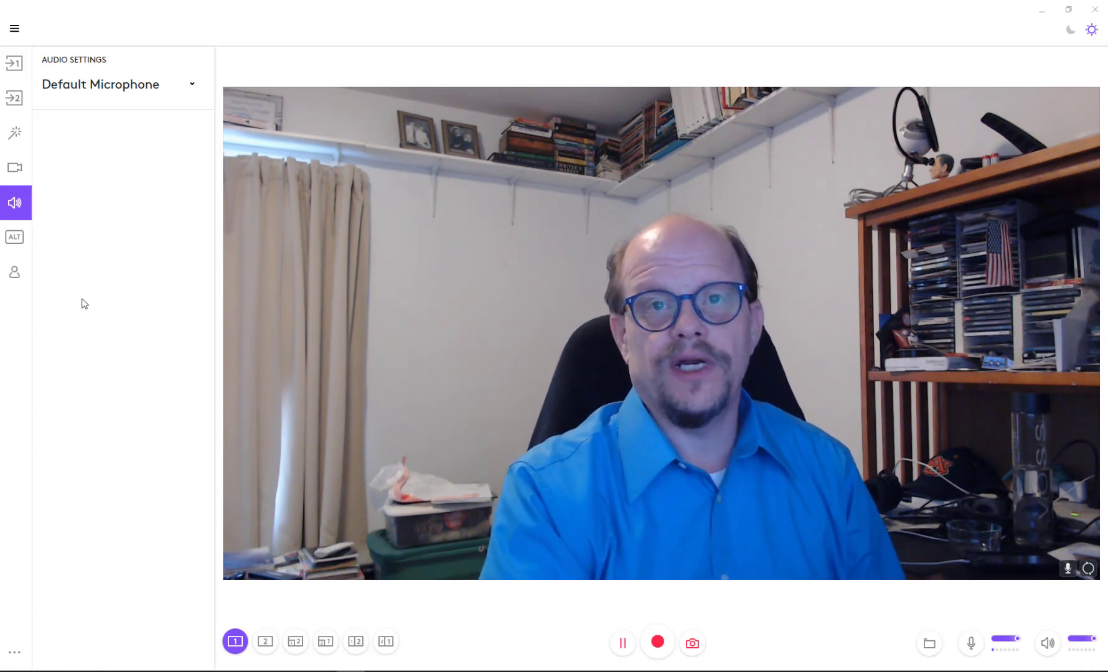
Scroll through the keyboard shortcuts list, where Switch to Scene 1 is alt + 1.
click(19, 241)
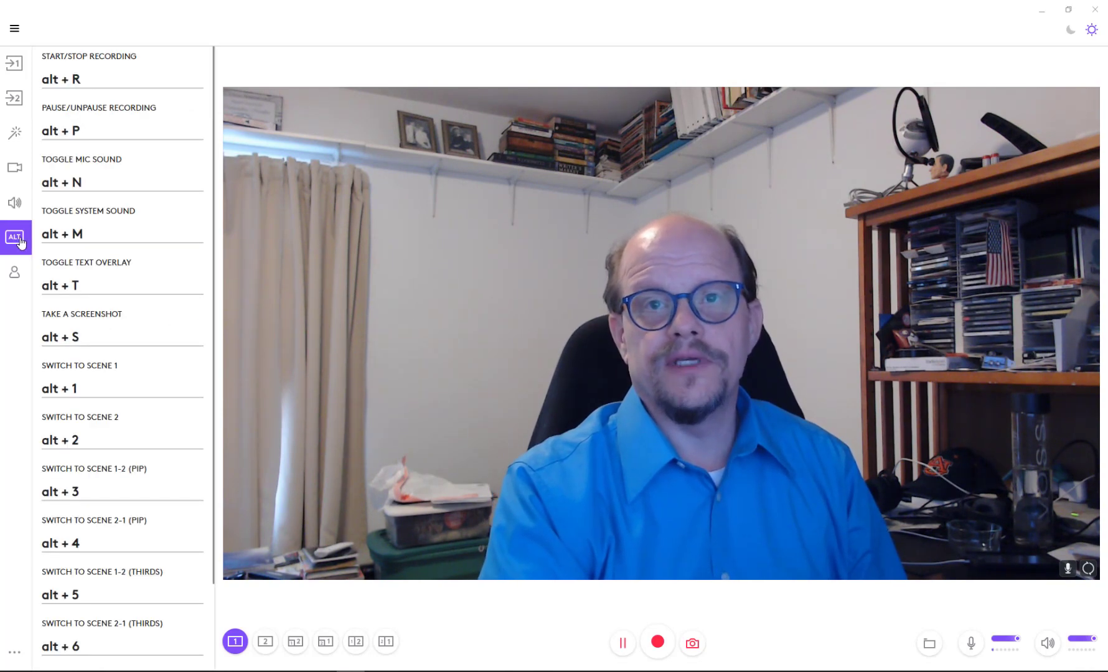
scroll(130, 280, down, 2)
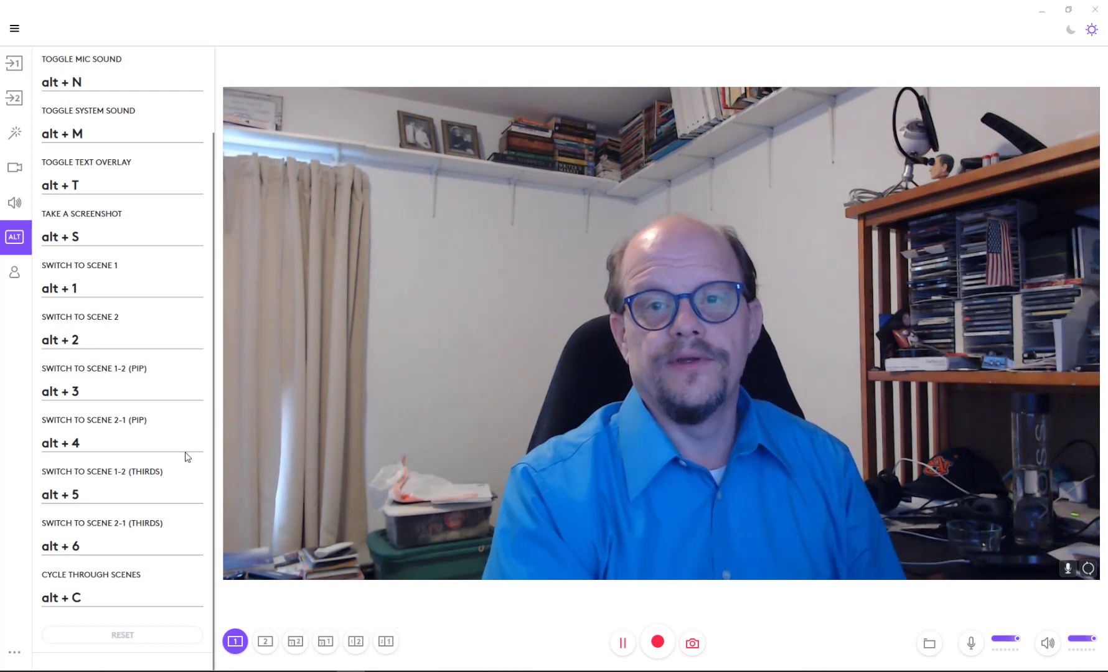
Show the account panel with the Default settings profile and login prompt.
click(15, 273)
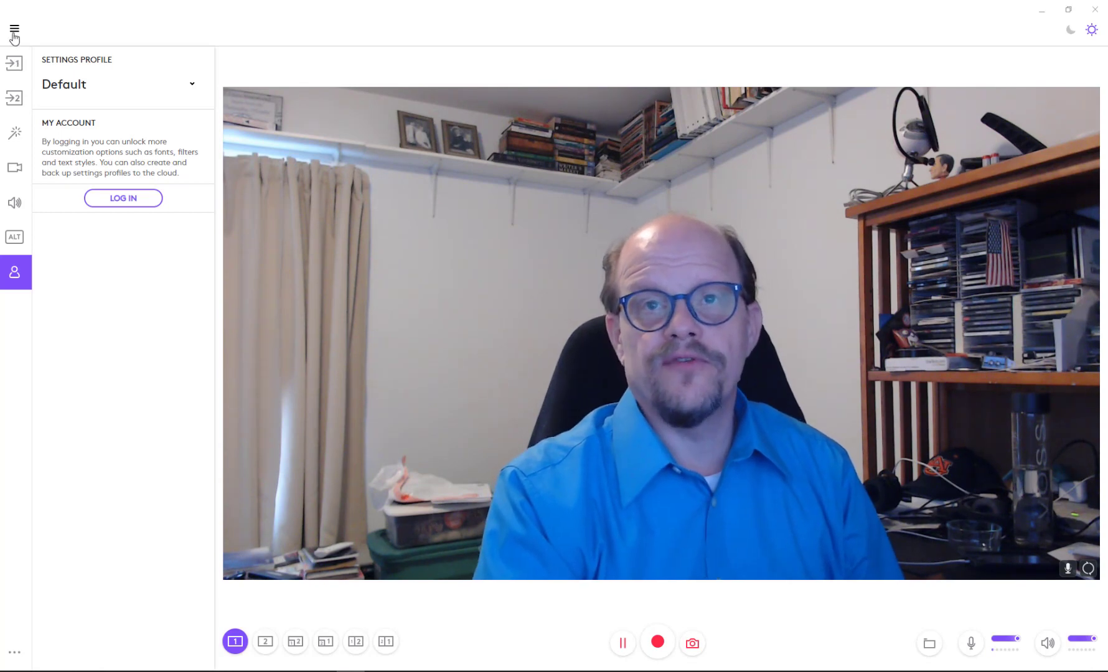
Return to the StreamCam Source 1 settings with the Streaming preset.
click(15, 69)
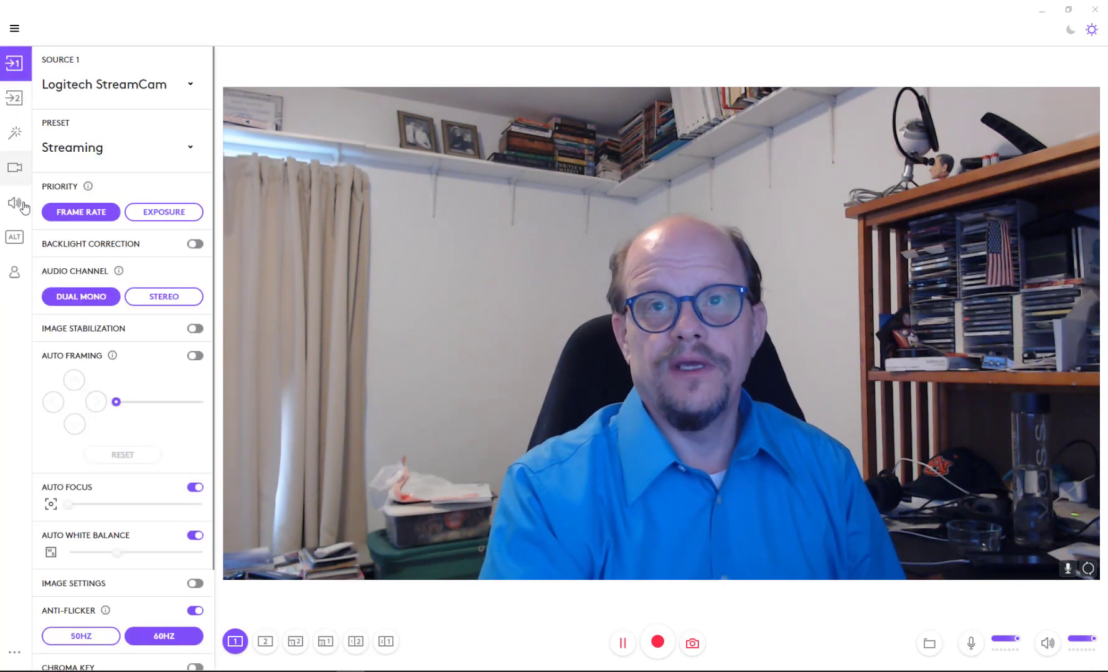